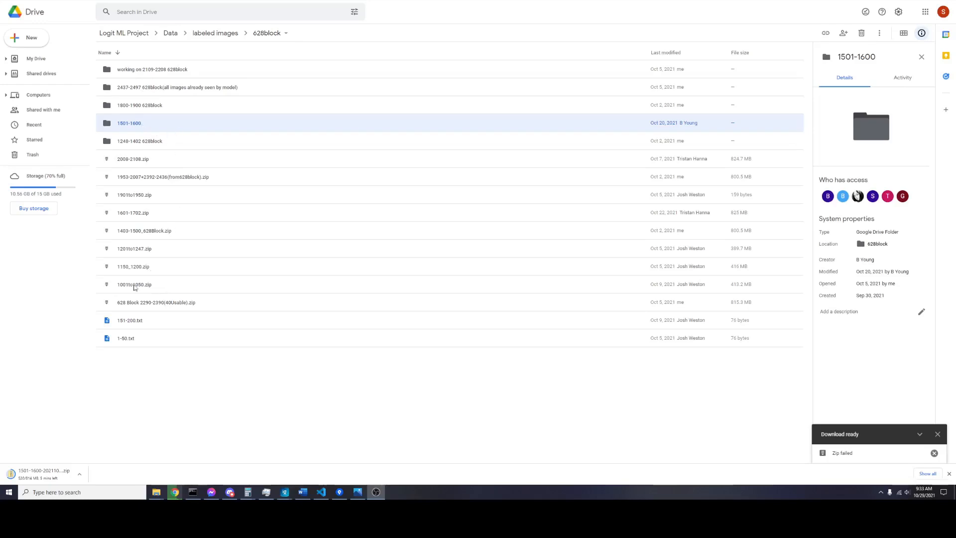
Browse to the images folder in labeledBlocks\628\all 628 - Copy, with the file window moved aside
{"action": "left_click_drag", "start_coordinate": [0, 174], "coordinate": [563, 122]}
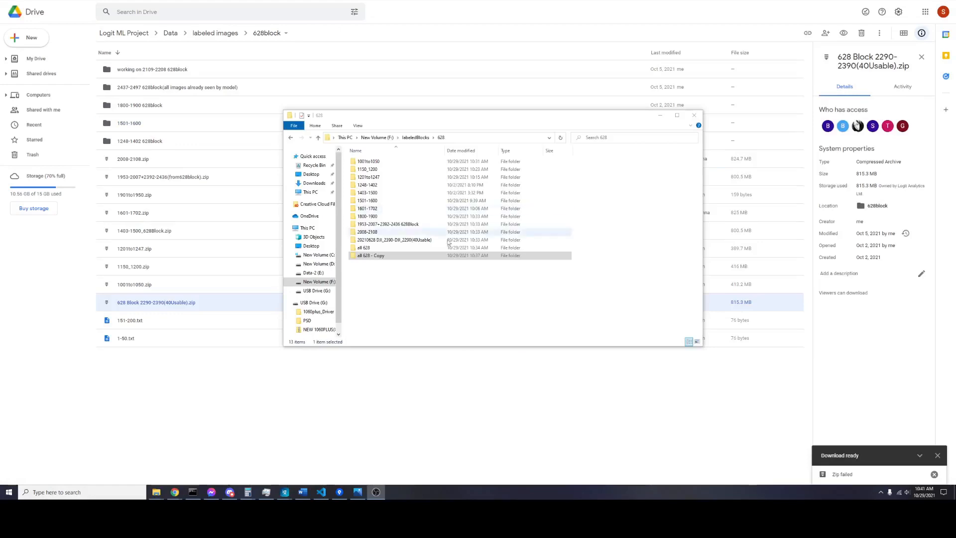
{"action": "left_click", "coordinate": [422, 138]}
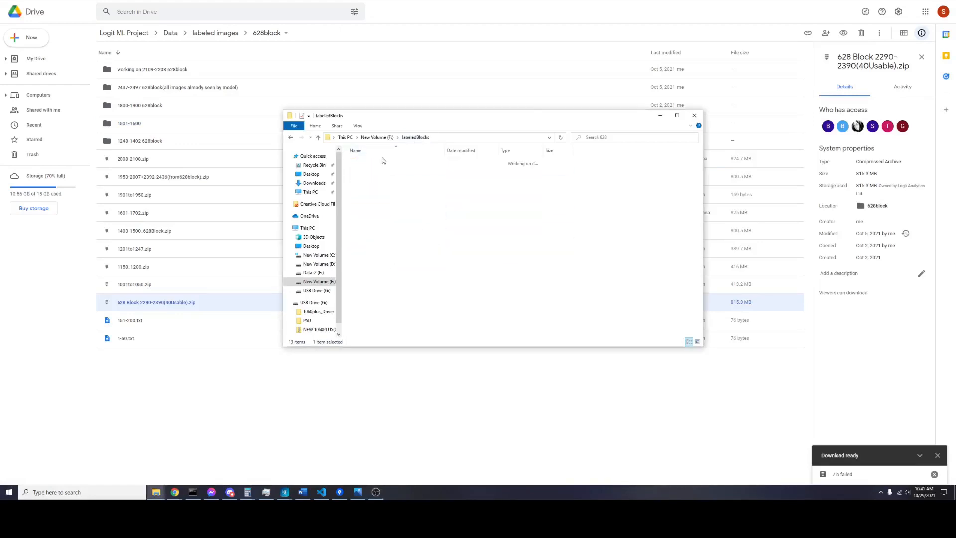
{"action": "double_click", "coordinate": [370, 162]}
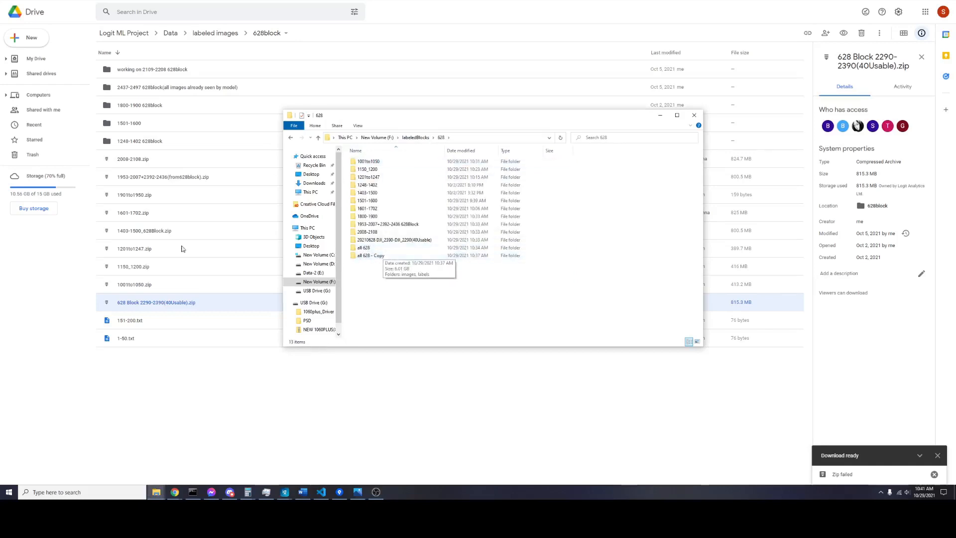
{"action": "left_click_drag", "start_coordinate": [464, 120], "coordinate": [652, 121]}
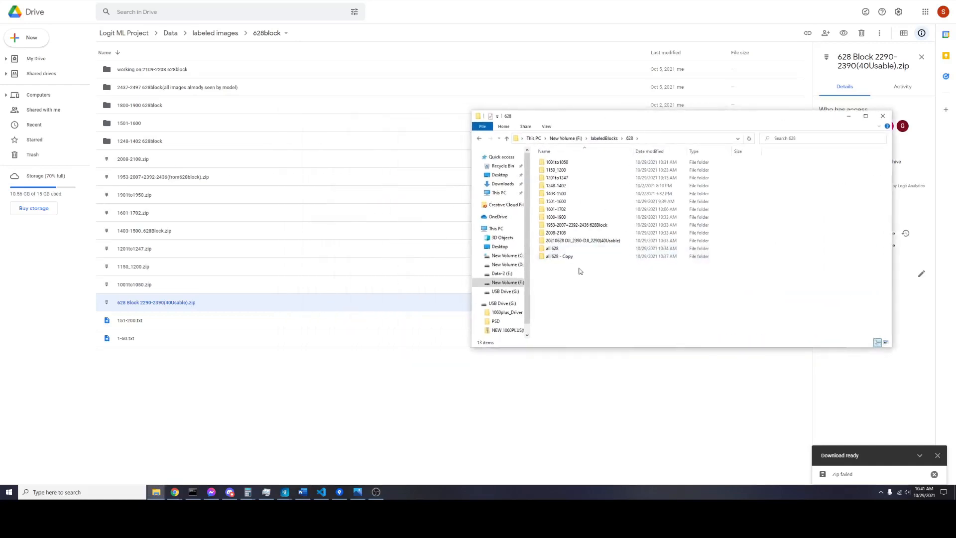
{"action": "double_click", "coordinate": [558, 260]}
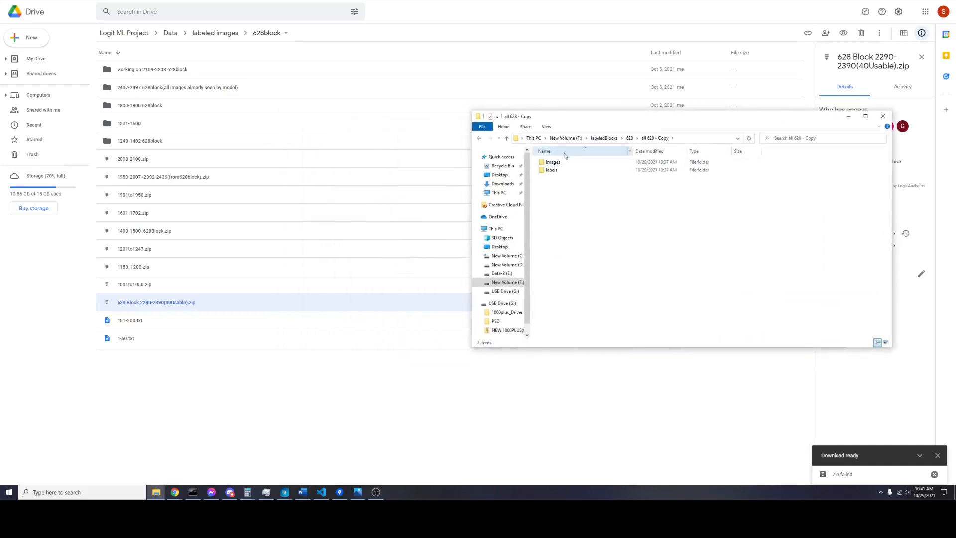
{"action": "double_click", "coordinate": [558, 167]}
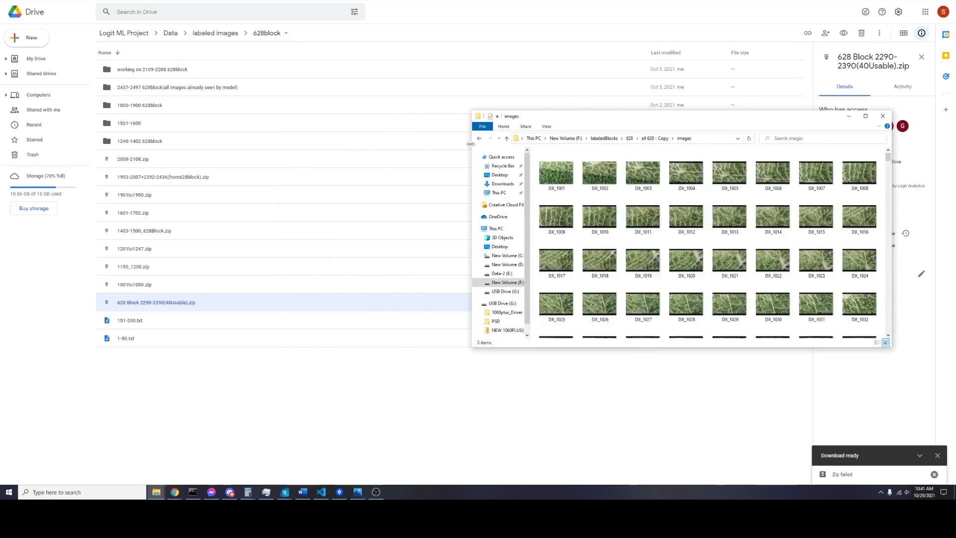
View the contents of the labels folder in all 628 - Copy, then return to the parent folder
{"action": "key", "text": "alt+Left"}
{"action": "left_click", "coordinate": [554, 171]}
{"action": "double_click", "coordinate": [552, 170]}
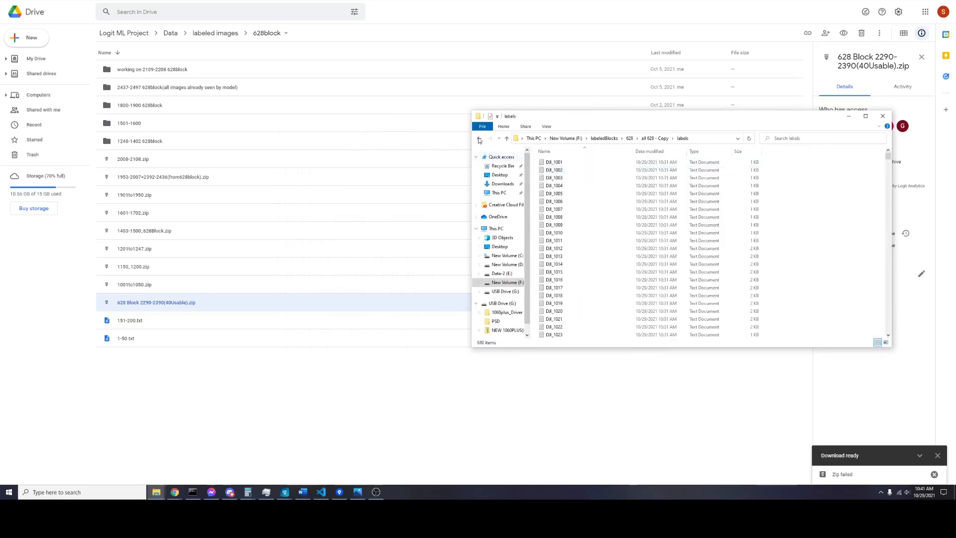
{"action": "key", "text": "alt+Left"}
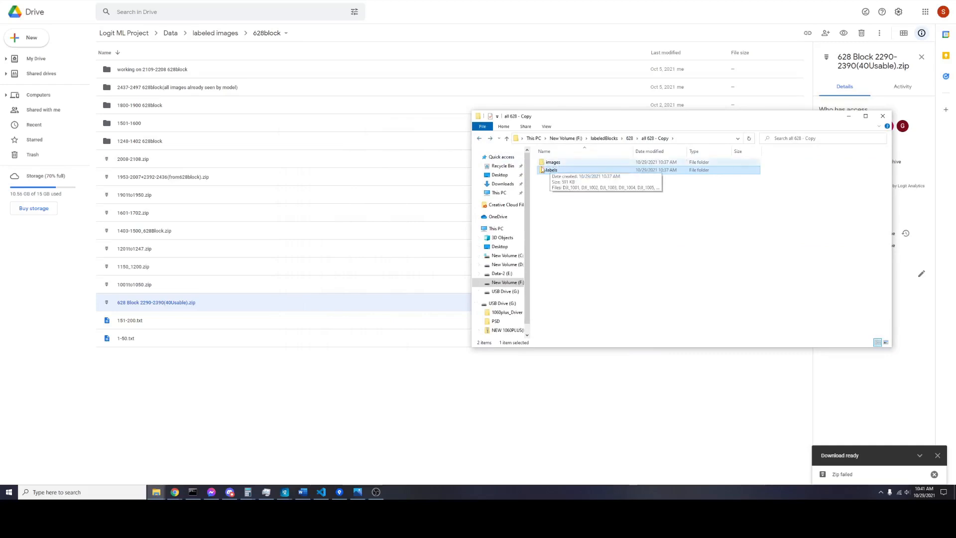
{"action": "left_click", "coordinate": [553, 195]}
Switch to VS Code and copy bunchlessImageHelper.py from the helpers folder into F:\labeledBlocks\628\all 628 - Copy
{"action": "left_click", "coordinate": [321, 498]}
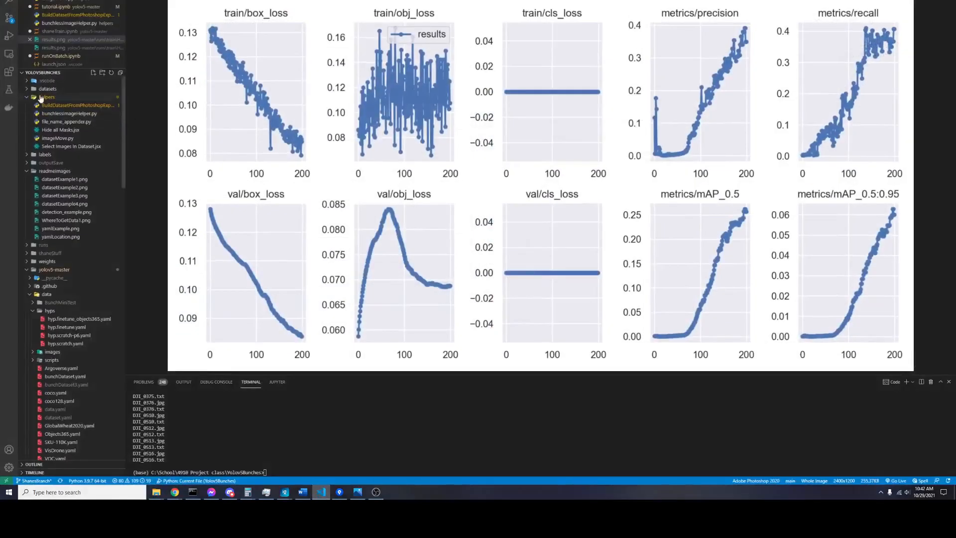
{"action": "left_click", "coordinate": [156, 492]}
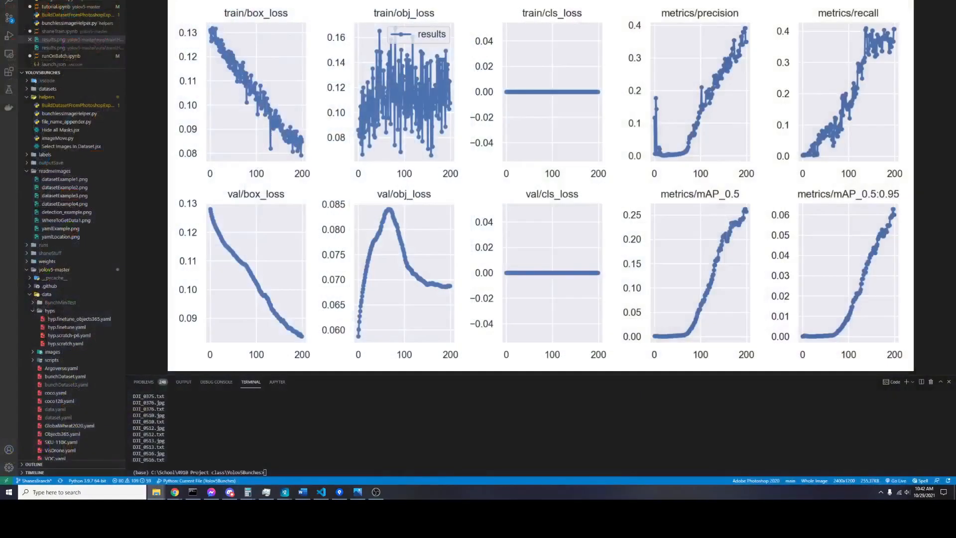
{"action": "left_click_drag", "start_coordinate": [955, 120], "coordinate": [491, 133]}
{"action": "double_click", "coordinate": [470, 175]}
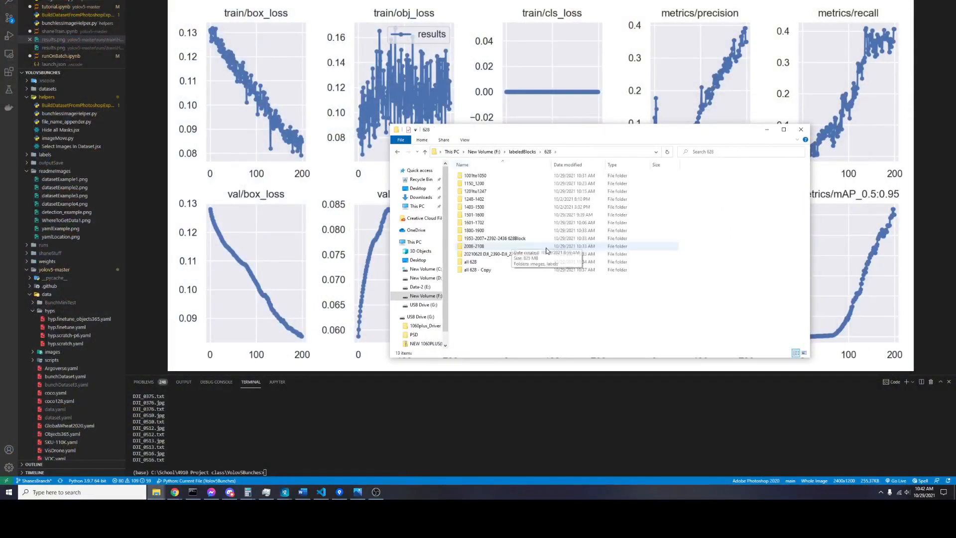
{"action": "double_click", "coordinate": [479, 270]}
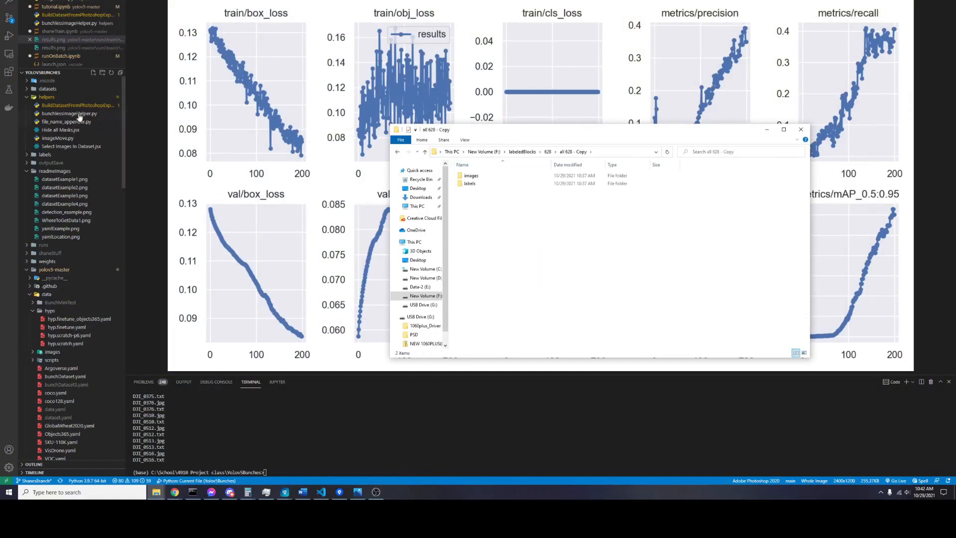
{"action": "left_click_drag", "start_coordinate": [487, 137], "coordinate": [903, 132]}
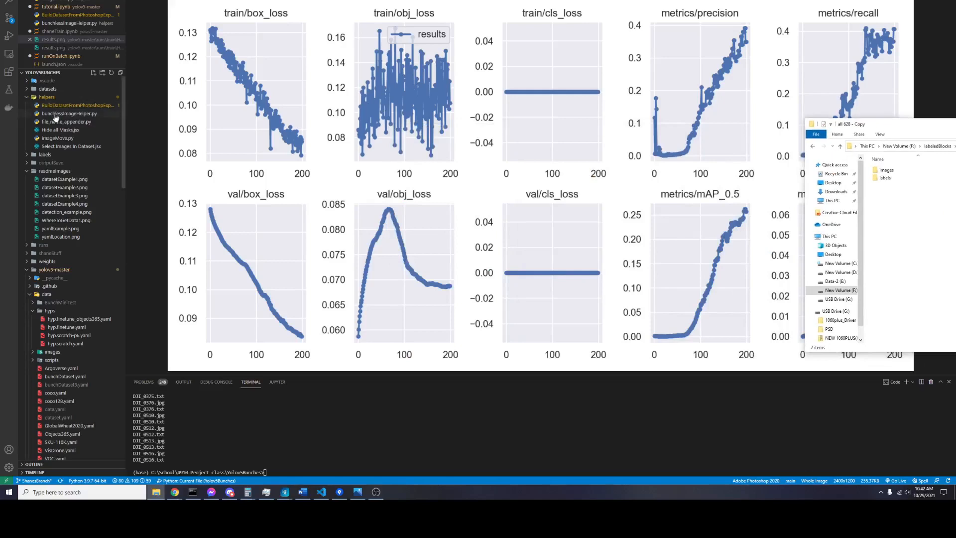
{"action": "left_click_drag", "start_coordinate": [55, 115], "coordinate": [955, 170]}
{"action": "left_click_drag", "start_coordinate": [955, 124], "coordinate": [694, 114]}
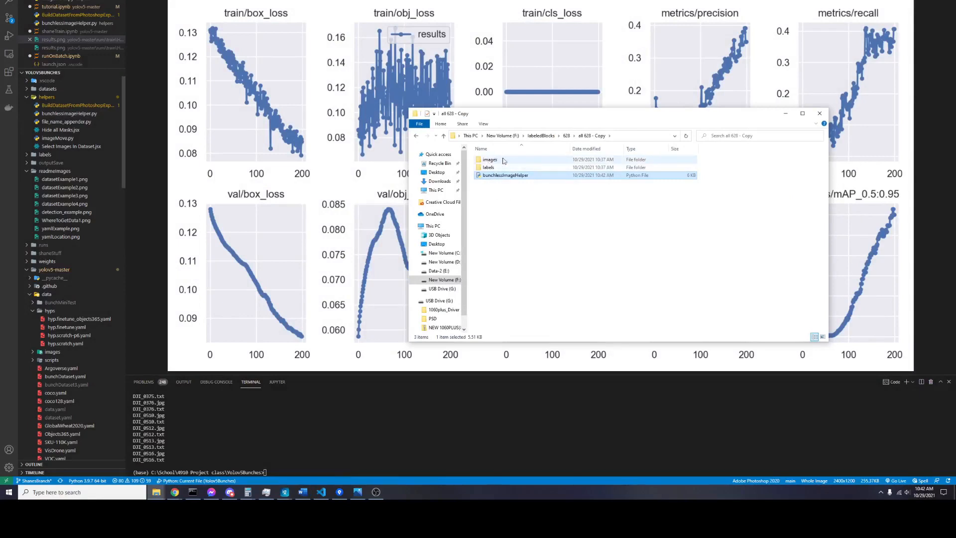
Check the contents of the images and labels folders beside the helper script, then return to all 628 - Copy
{"action": "double_click", "coordinate": [490, 160]}
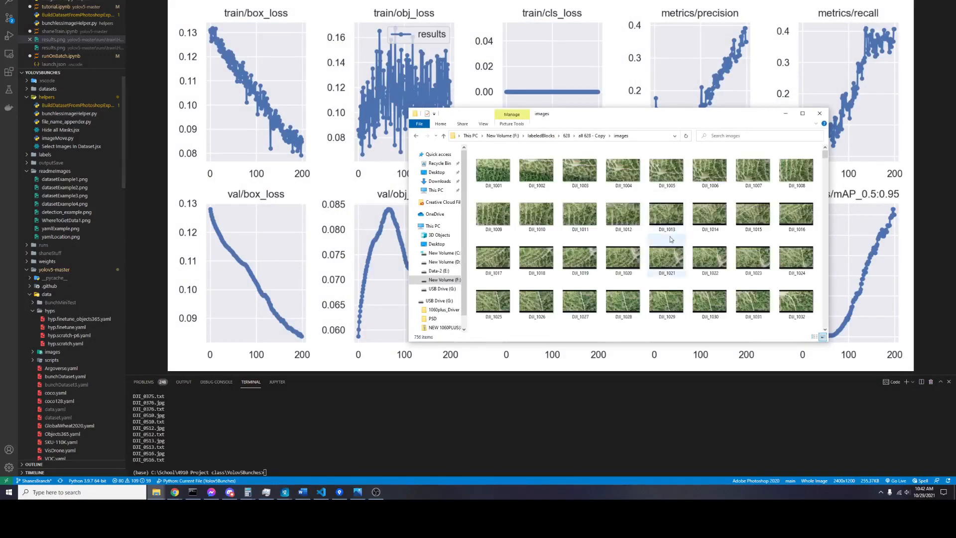
{"action": "left_click", "coordinate": [416, 136]}
{"action": "double_click", "coordinate": [490, 168]}
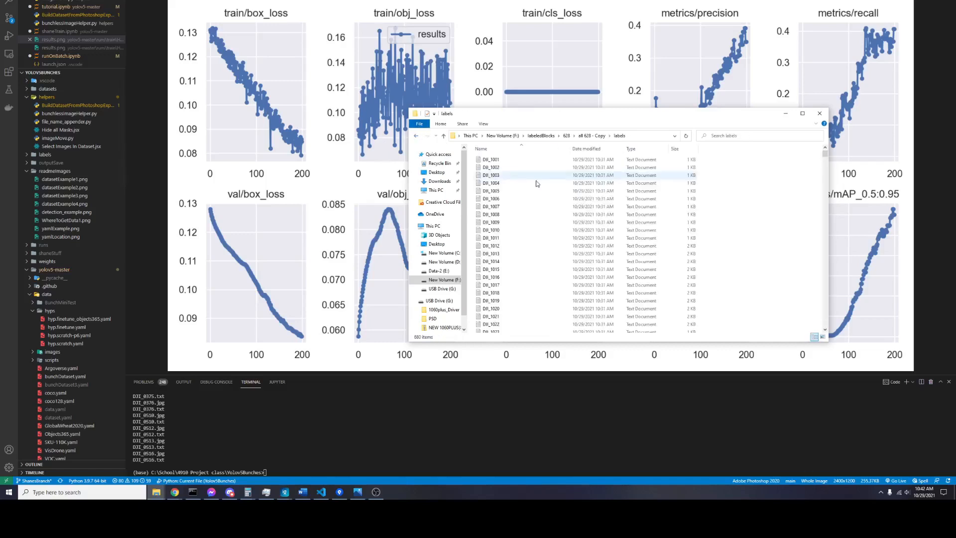
{"action": "left_click", "coordinate": [416, 136]}
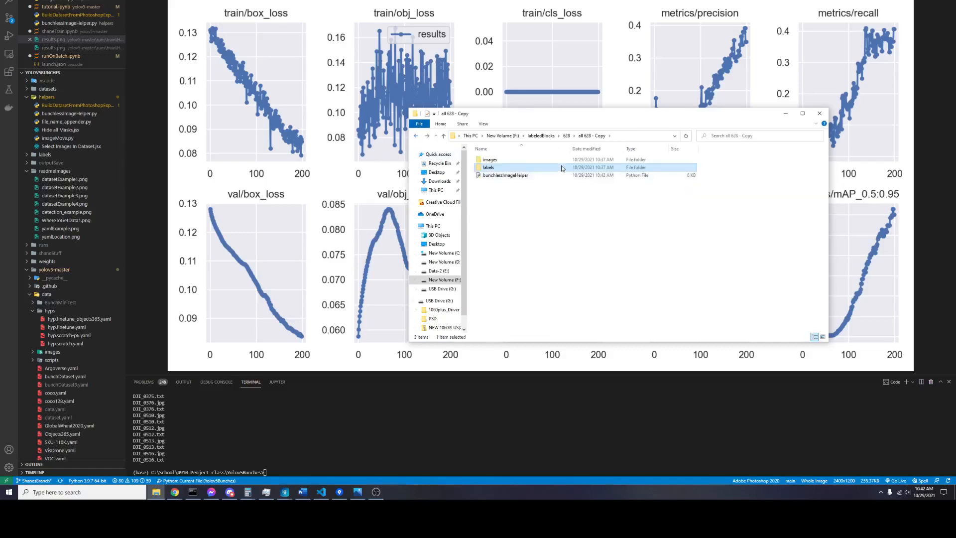
Run bunchlessImageHelper and choose option 2 to move images and labels with no bunches out
{"action": "double_click", "coordinate": [506, 176]}
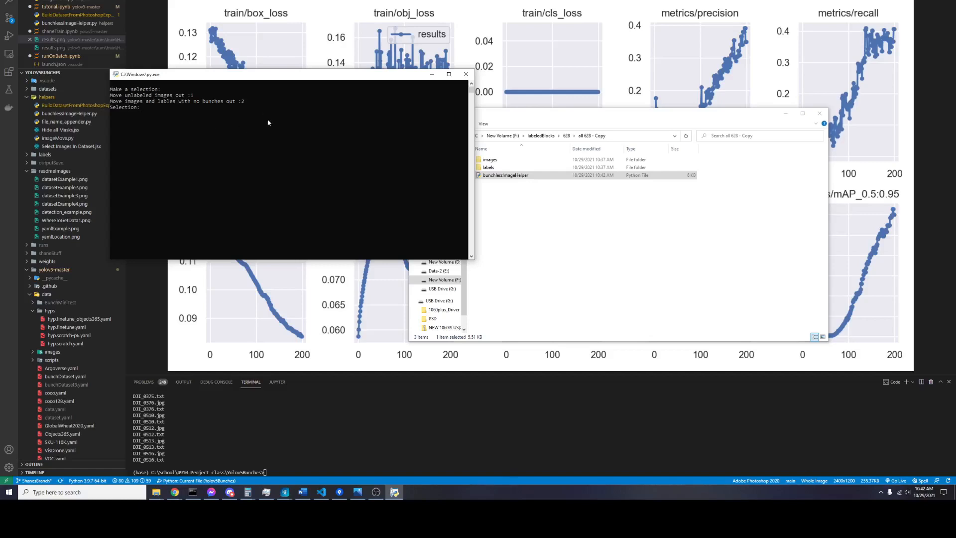
{"action": "key", "text": "Return"}
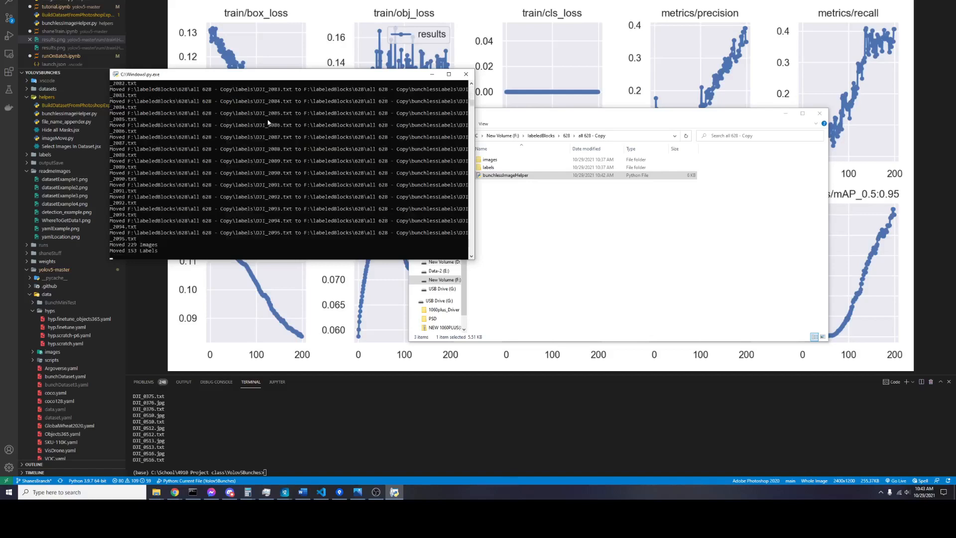
Inspect the bunchlessImages and bunchlessLabels folders, viewing the DJI_1201 label file in Notepad and closing it
{"action": "left_click", "coordinate": [567, 213]}
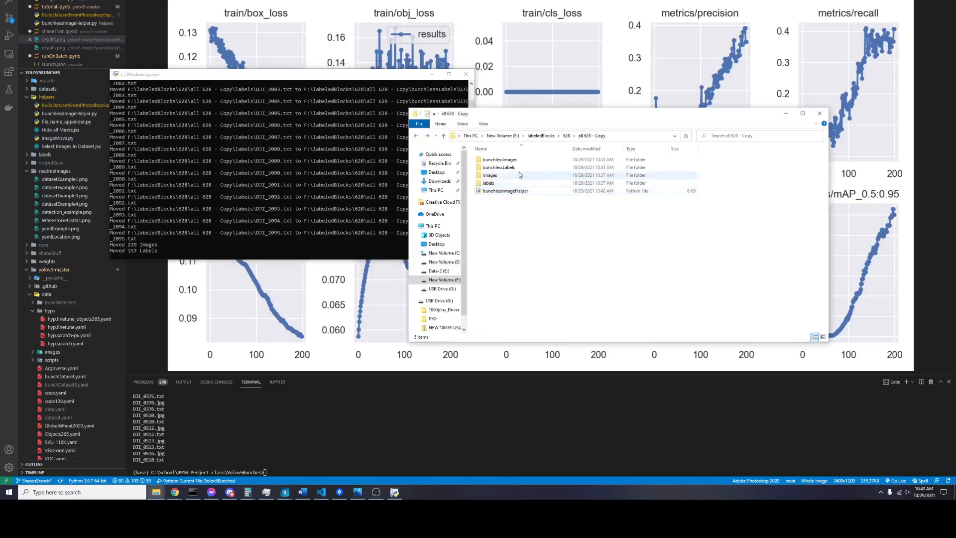
{"action": "double_click", "coordinate": [503, 160]}
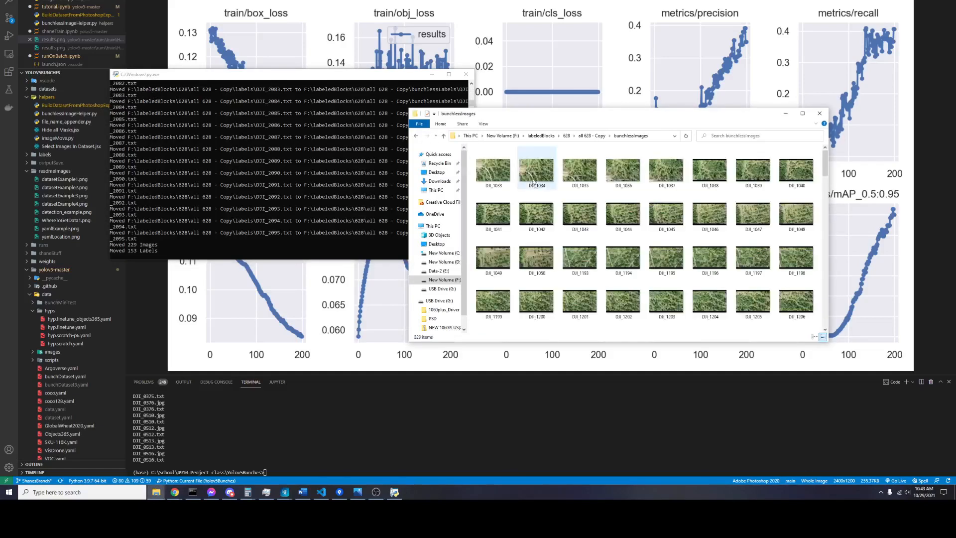
{"action": "left_click", "coordinate": [443, 136]}
{"action": "double_click", "coordinate": [581, 172]}
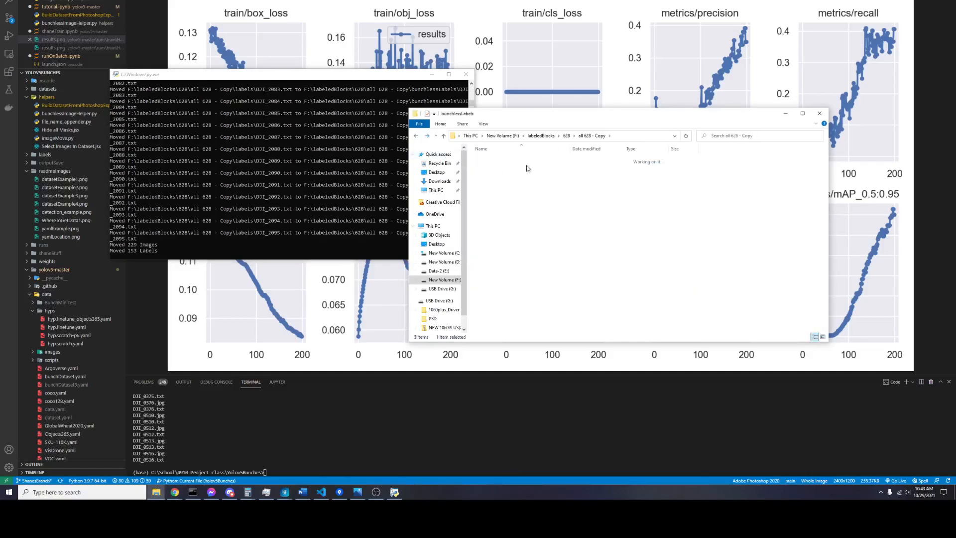
{"action": "double_click", "coordinate": [582, 160]}
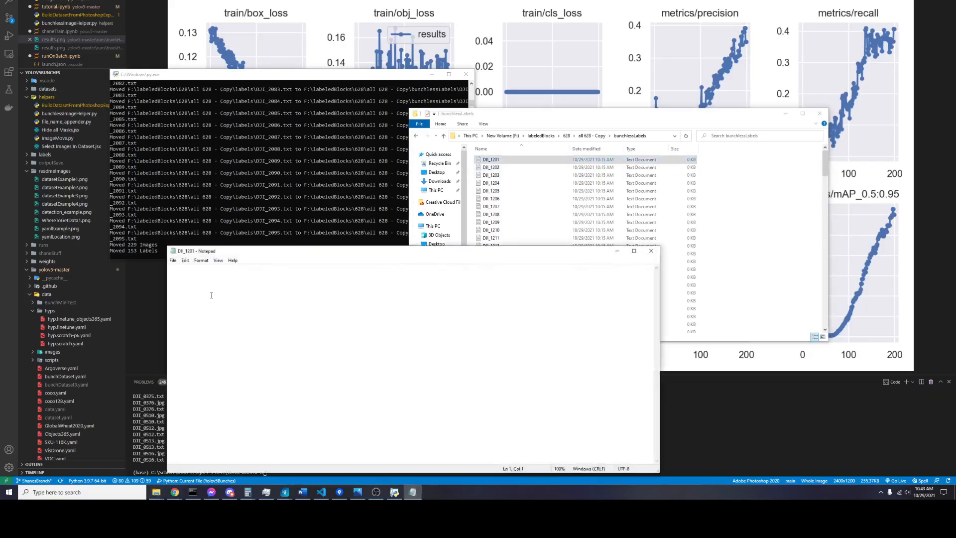
{"action": "left_click", "coordinate": [651, 251]}
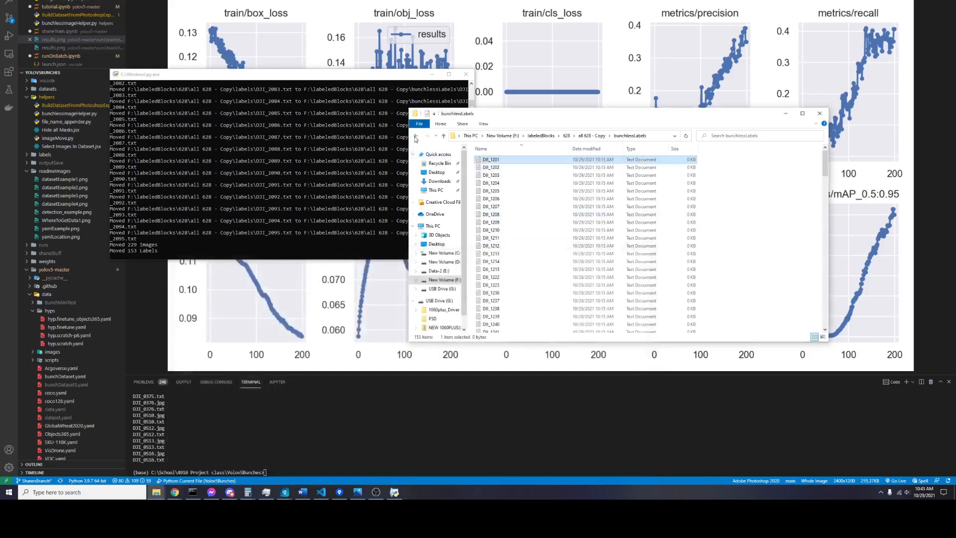
{"action": "left_click", "coordinate": [416, 136]}
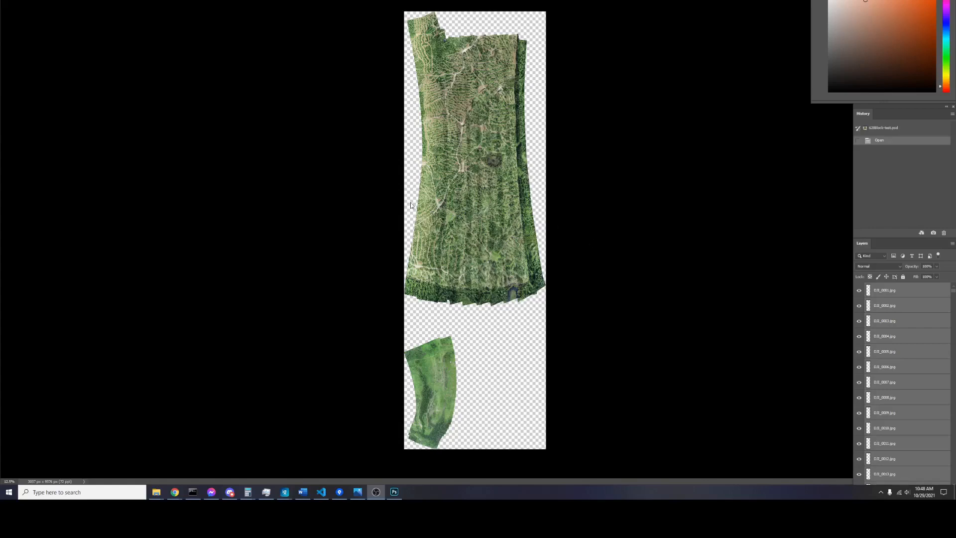
Rotate the Photoshop canvas view so the stitched block mosaic lies horizontally, and enlarge it
{"action": "left_click", "coordinate": [423, 177]}
{"action": "key", "text": "f"}
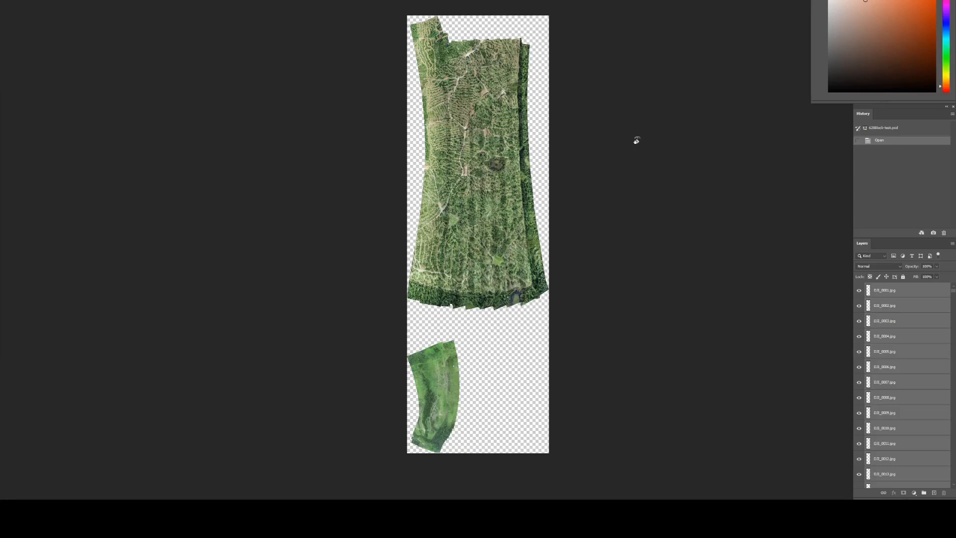
{"action": "left_click_drag", "start_coordinate": [637, 141], "coordinate": [391, 89]}
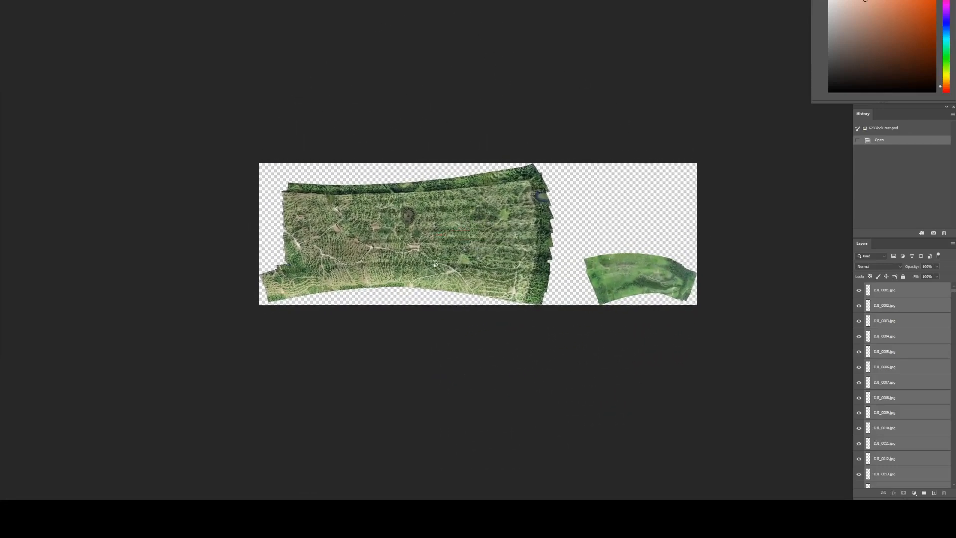
{"action": "left_click_drag", "start_coordinate": [387, 250], "coordinate": [324, 261]}
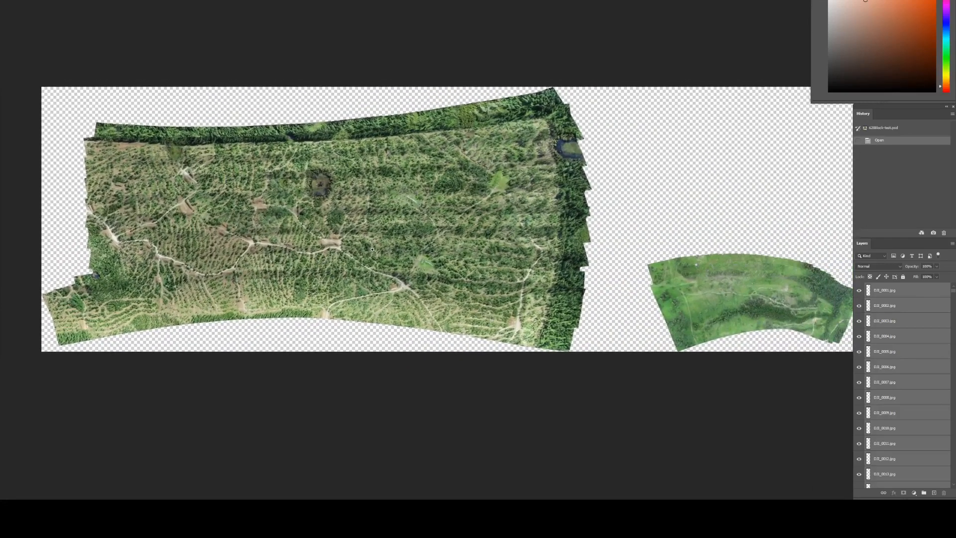
{"action": "left_click_drag", "start_coordinate": [379, 248], "coordinate": [404, 236]}
{"action": "scroll", "coordinate": [357, 240], "scroll_direction": "up", "scroll_amount": 1}
{"action": "scroll", "coordinate": [361, 228], "scroll_direction": "up", "scroll_amount": 2}
{"action": "mouse_move", "coordinate": [341, 238]}
{"action": "left_mouse_down"}
{"action": "mouse_move", "coordinate": [318, 232]}
{"action": "mouse_move", "coordinate": [355, 234]}
{"action": "left_mouse_up"}
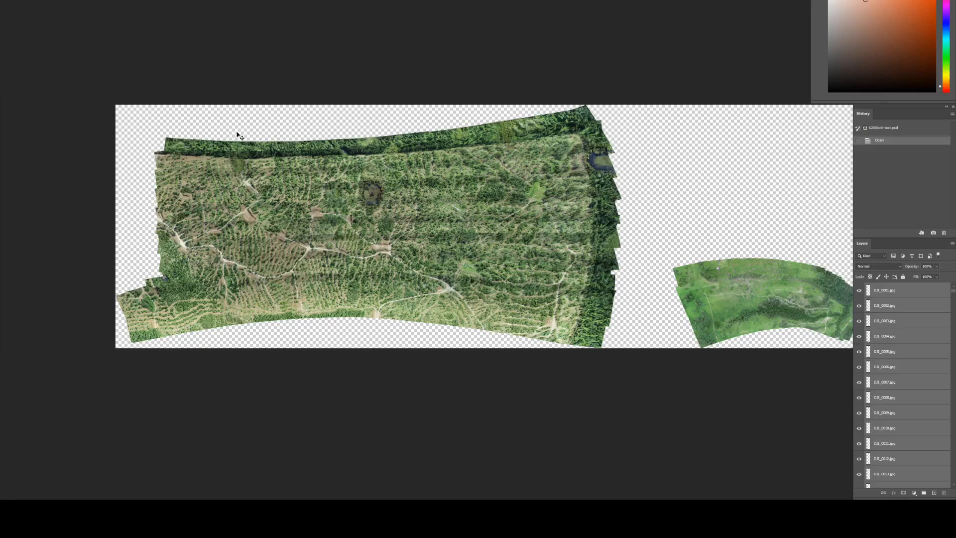
Reduce the layer selection to the DJI_0001.jpg layer only
{"action": "left_click_drag", "start_coordinate": [231, 124], "coordinate": [231, 347]}
{"action": "scroll", "coordinate": [920, 303], "scroll_direction": "down", "scroll_amount": 3}
{"action": "mouse_move", "coordinate": [954, 303]}
{"action": "left_mouse_down"}
{"action": "mouse_move", "coordinate": [954, 488]}
{"action": "mouse_move", "coordinate": [955, 291]}
{"action": "left_mouse_up"}
{"action": "left_click", "coordinate": [907, 294]}
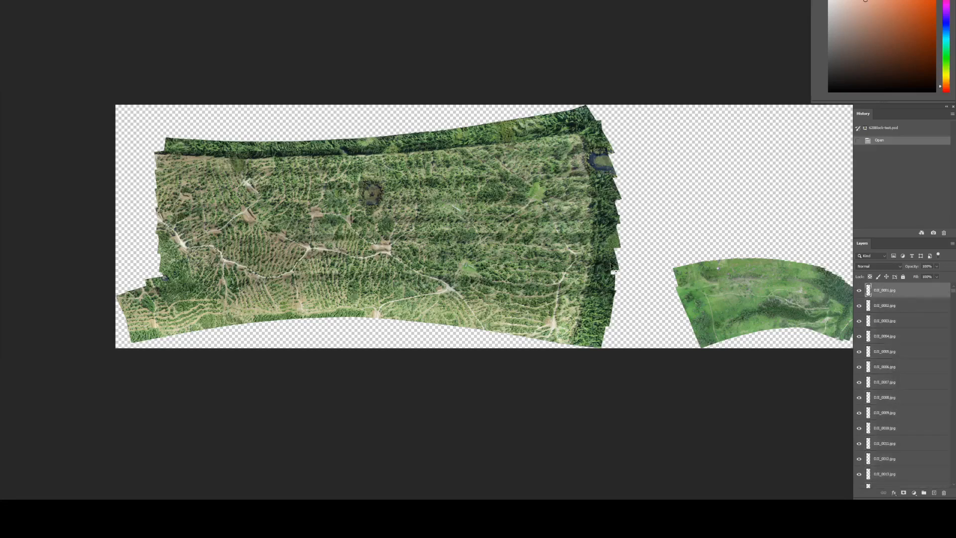
Select the DJI_2482.jpg layer from the images stacked at the mosaic's upper tree line
{"action": "right_click", "coordinate": [244, 149]}
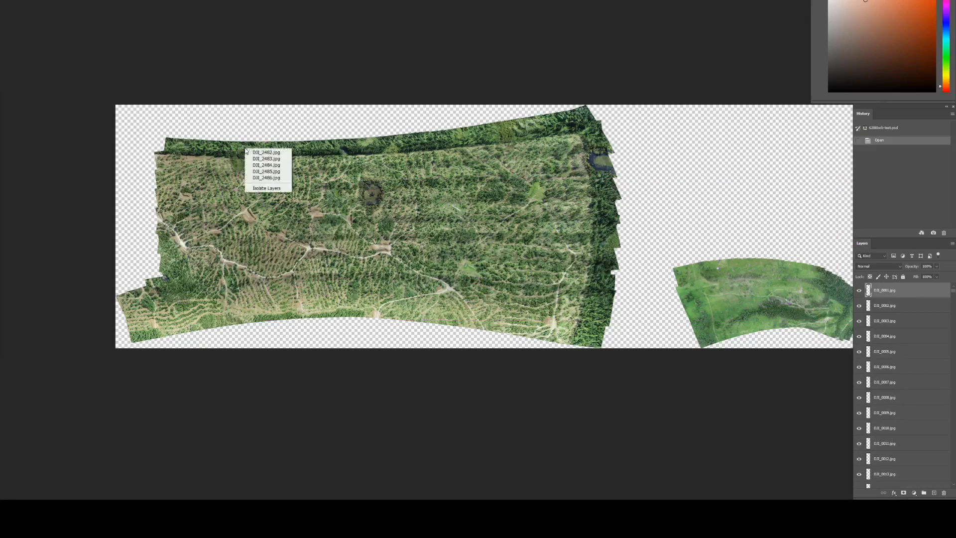
{"action": "left_click", "coordinate": [249, 151]}
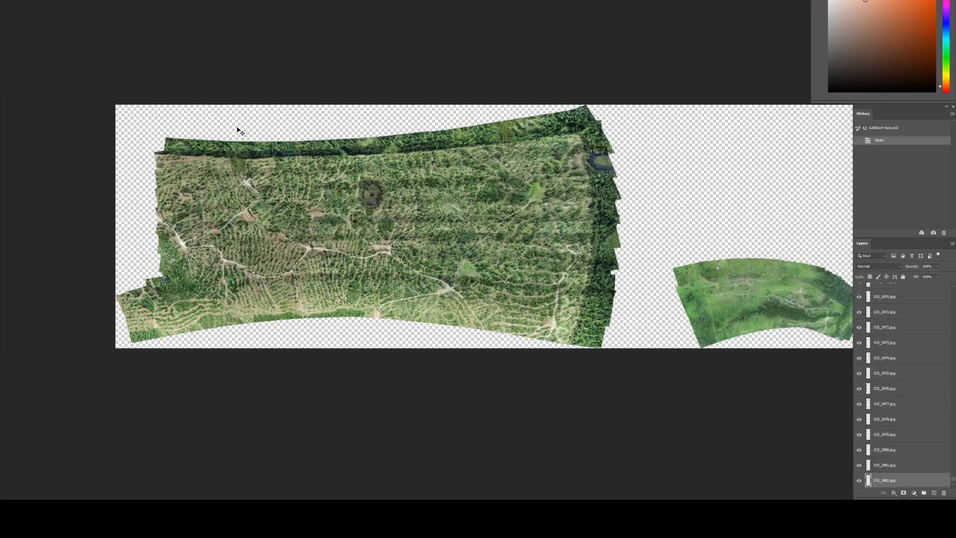
Select all layers crossing a vertical strip through the western part of the mosaic and look through which ones are highlighted
{"action": "left_click_drag", "start_coordinate": [234, 121], "coordinate": [234, 342]}
{"action": "scroll", "coordinate": [911, 415], "scroll_direction": "up", "scroll_amount": 1}
{"action": "scroll", "coordinate": [910, 420], "scroll_direction": "down", "scroll_amount": 4}
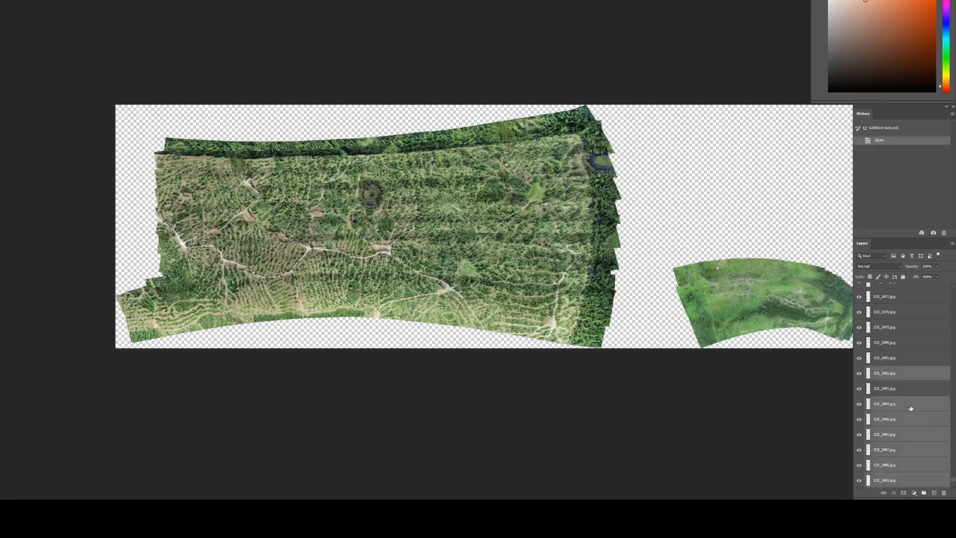
{"action": "scroll", "coordinate": [909, 428], "scroll_direction": "up", "scroll_amount": 3}
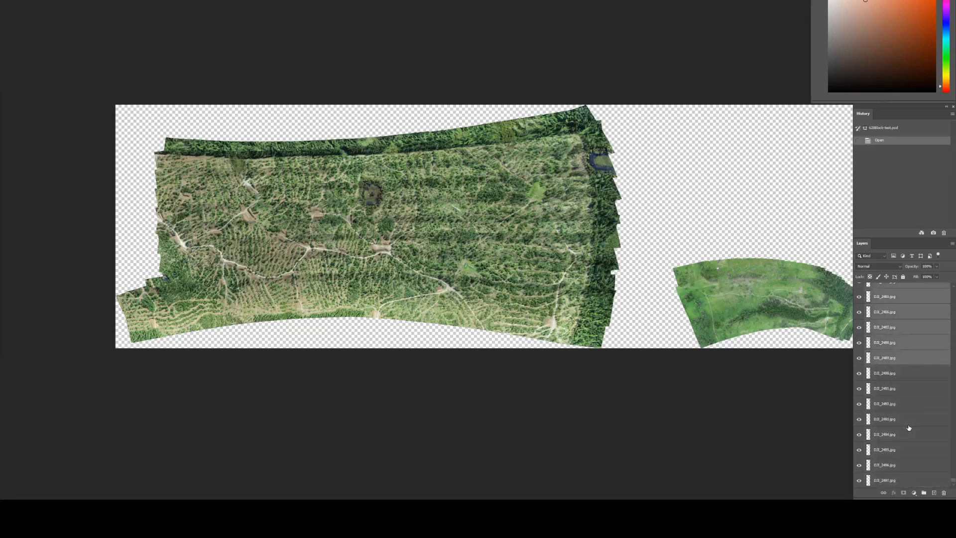
{"action": "scroll", "coordinate": [953, 477], "scroll_direction": "up", "scroll_amount": 4}
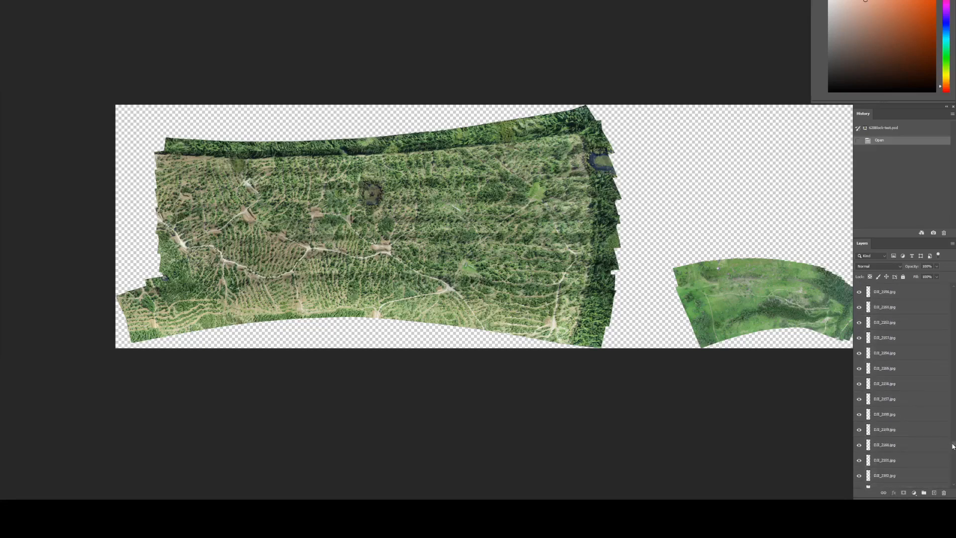